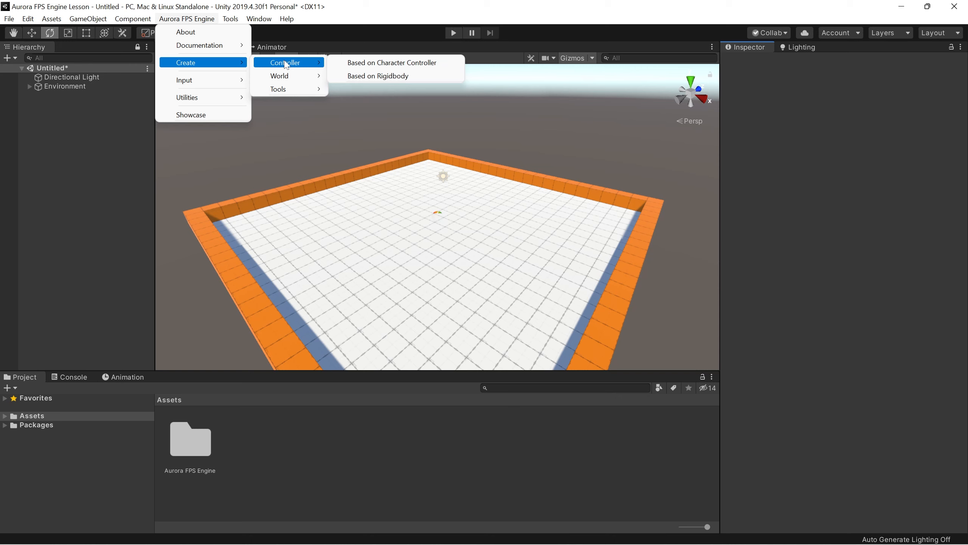
- Create a player controller based on Rigidbody and test it in play mode
left_click(395, 79)
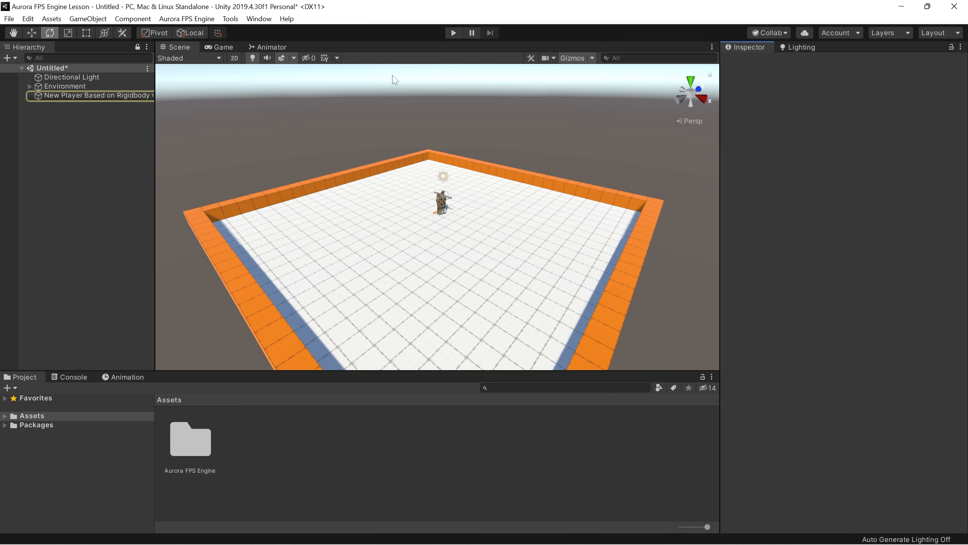
left_click(456, 34)
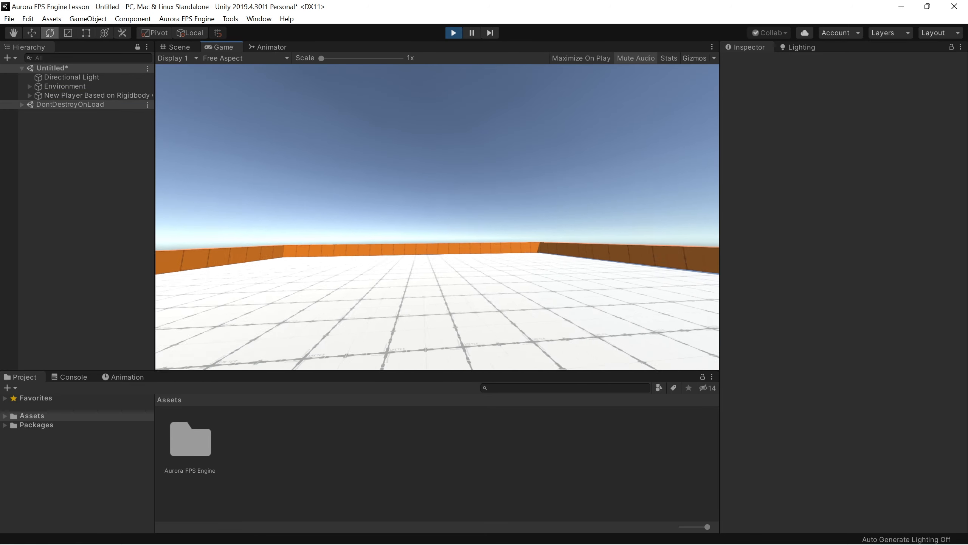
key("Escape")
left_click(453, 32)
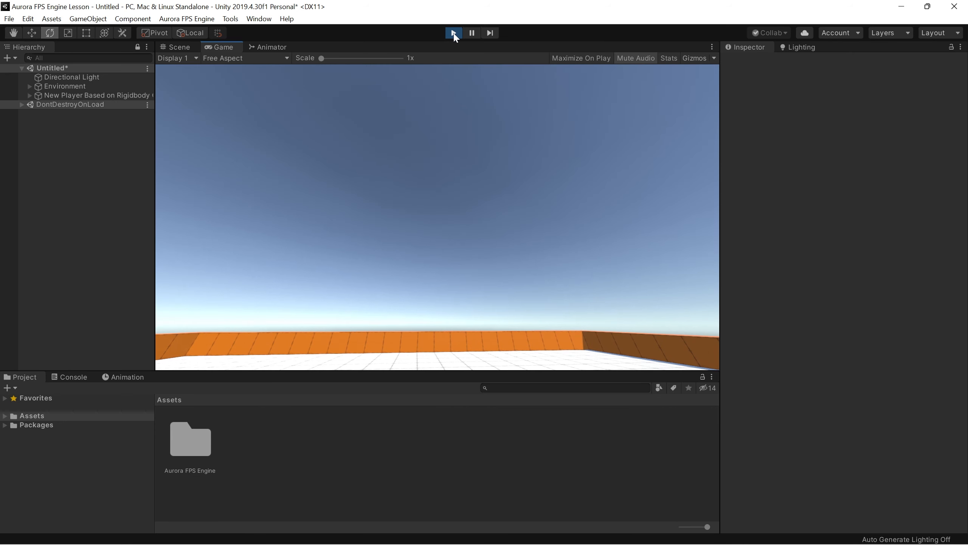
- Examine the new player's First Person Camera component: its input, zoom and control settings
left_click(73, 96)
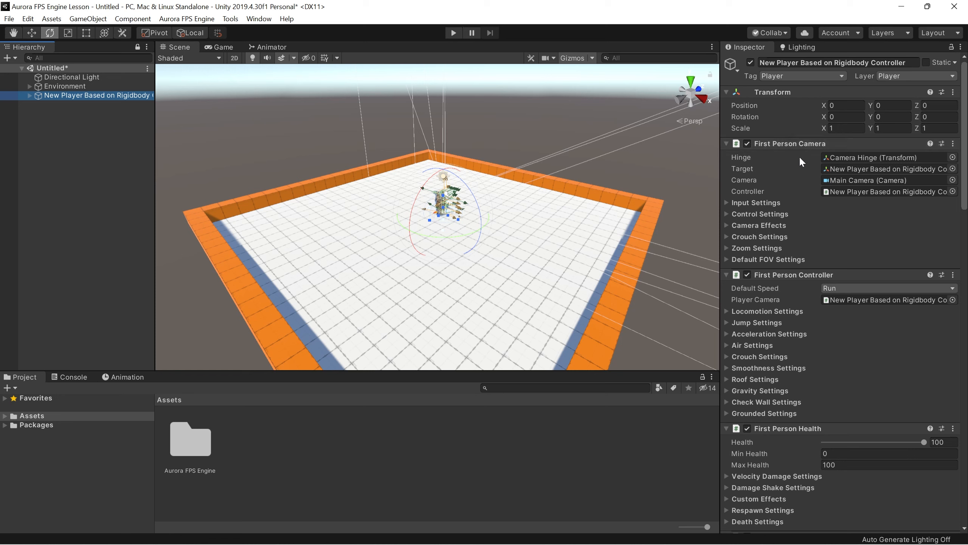
left_click(786, 202)
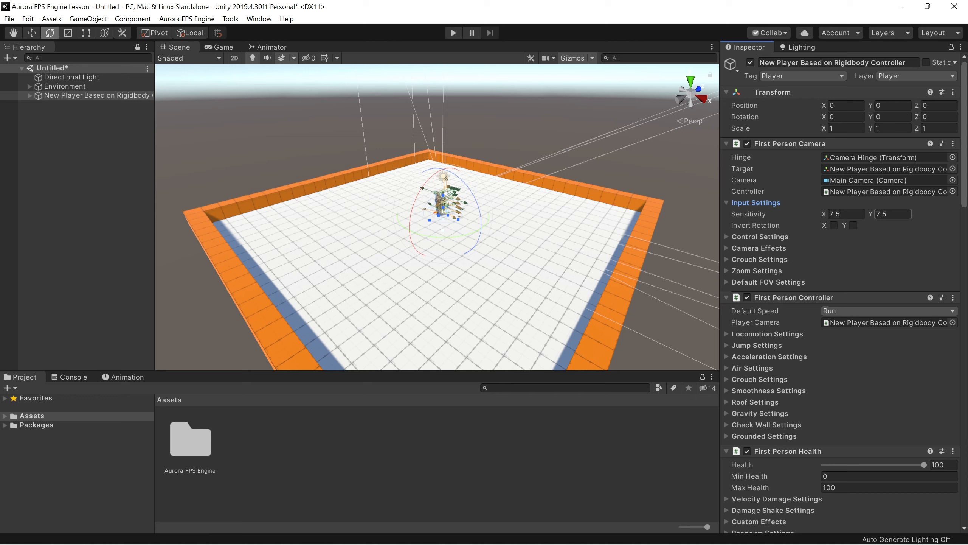
left_click(772, 268)
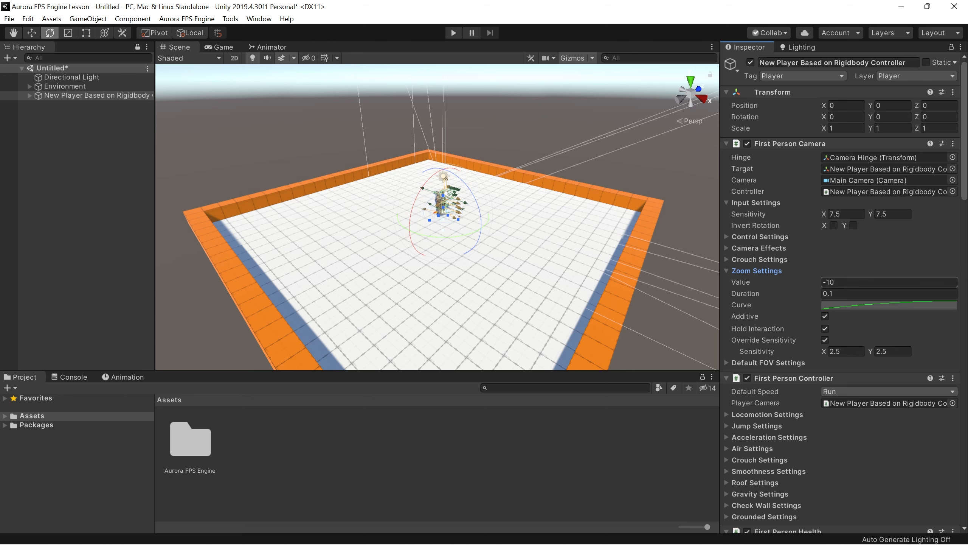
left_click(744, 237)
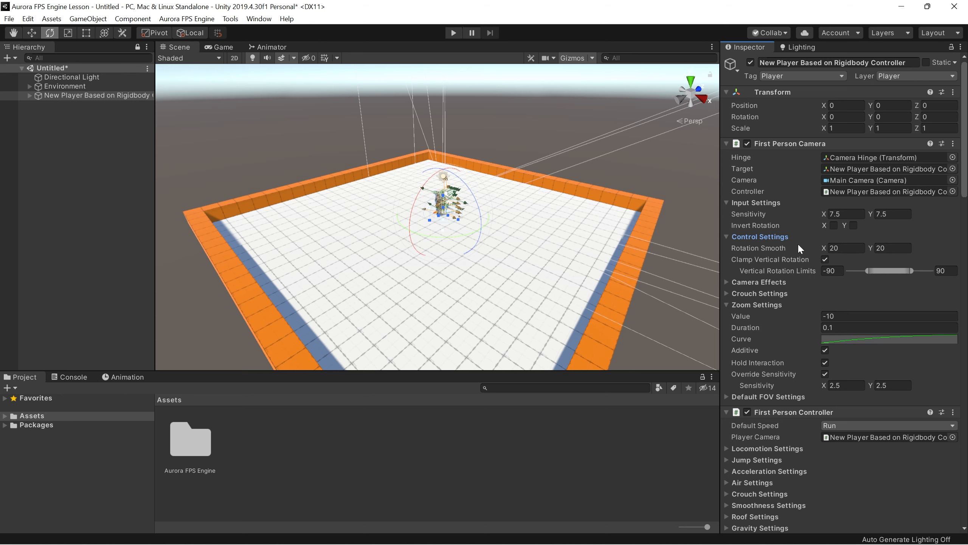
left_click(777, 237)
left_click(753, 202)
left_click(757, 248)
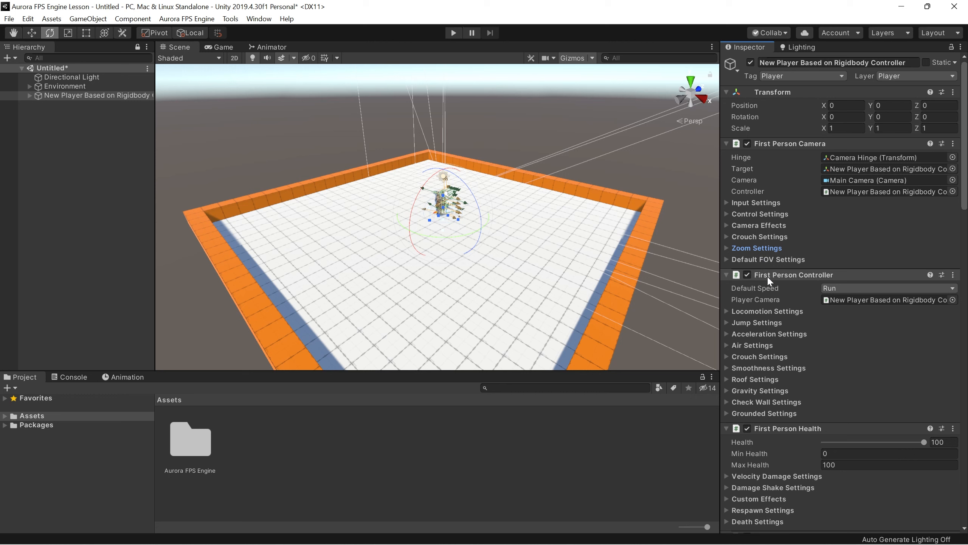
- Review the locomotion and jump settings of the player's First Person Controller component, including the jump Indulgence Time
left_click(770, 310)
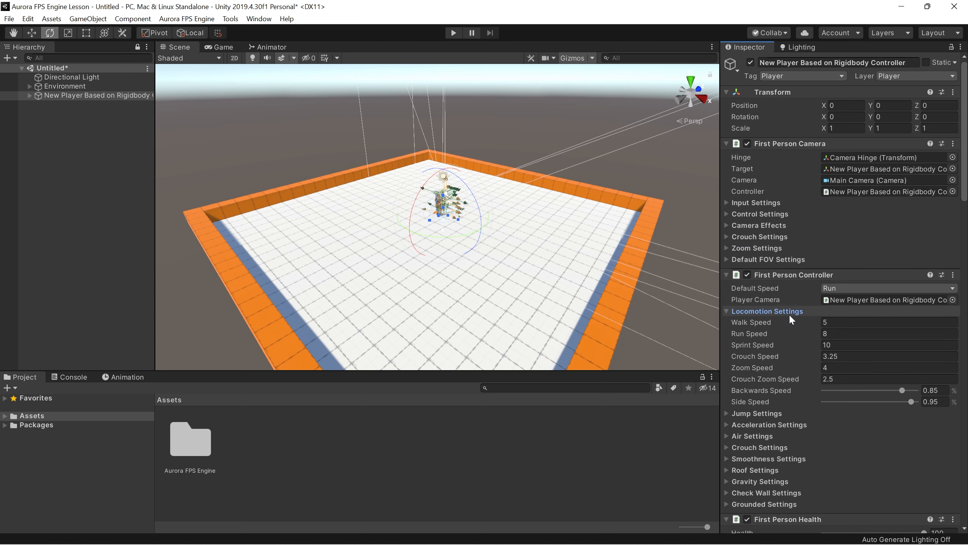
left_click(758, 312)
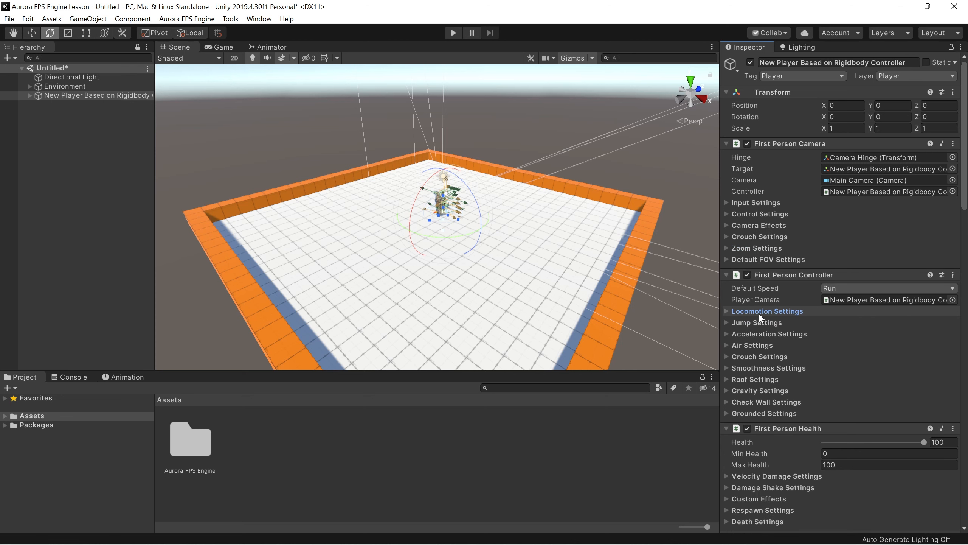
left_click(758, 322)
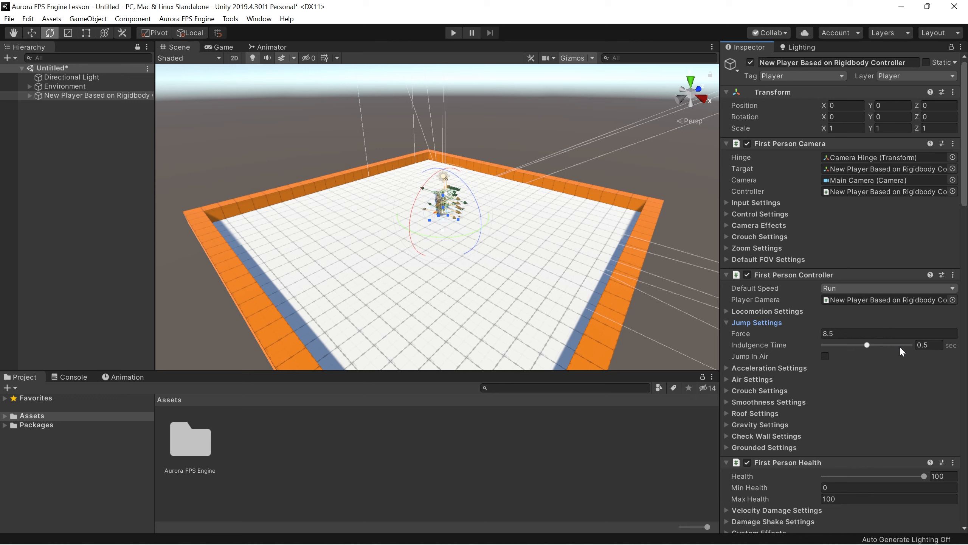
left_click(927, 344)
key("Return")
left_click(756, 322)
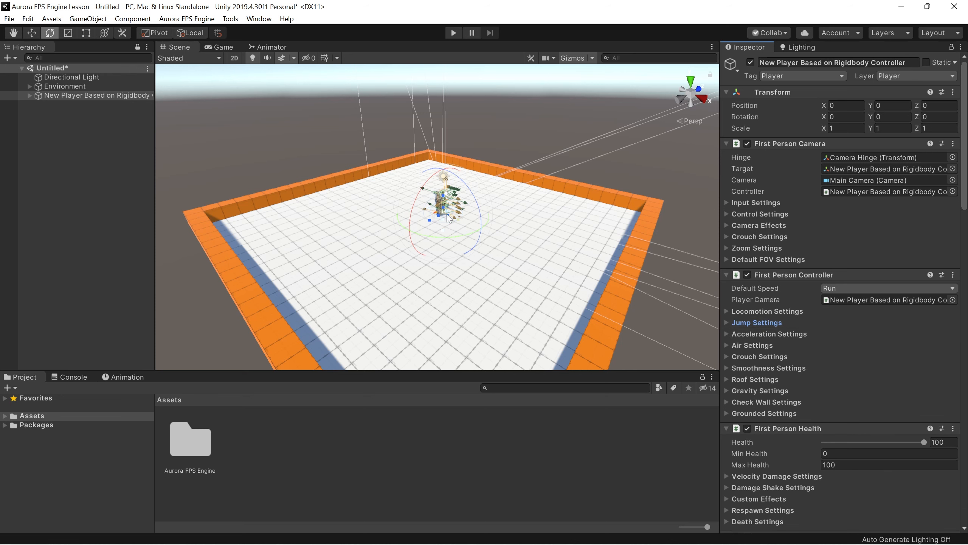
- Open the Aurora FPS Engine input map and expand the keyboard bindings of the Player map's Movement Vertical action
left_click(193, 20)
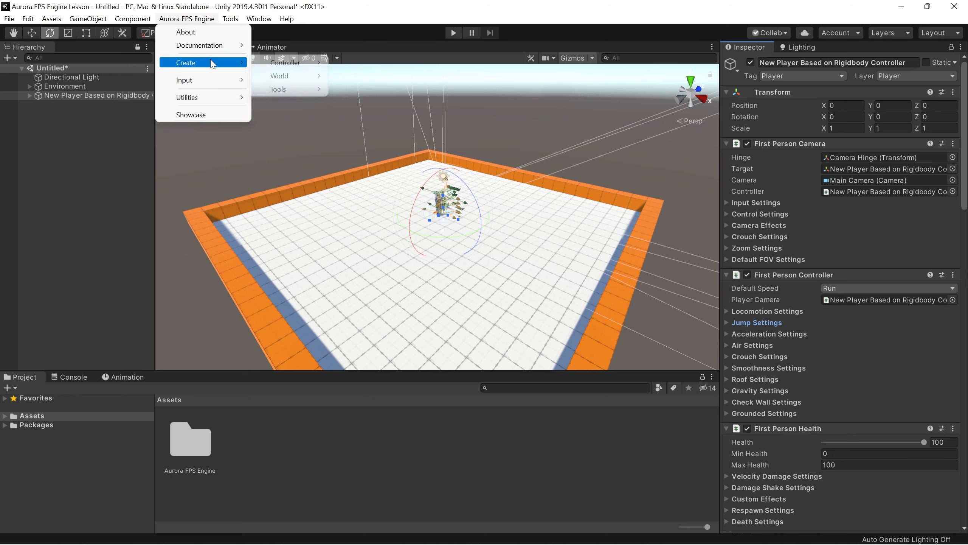
mouse_move(215, 80)
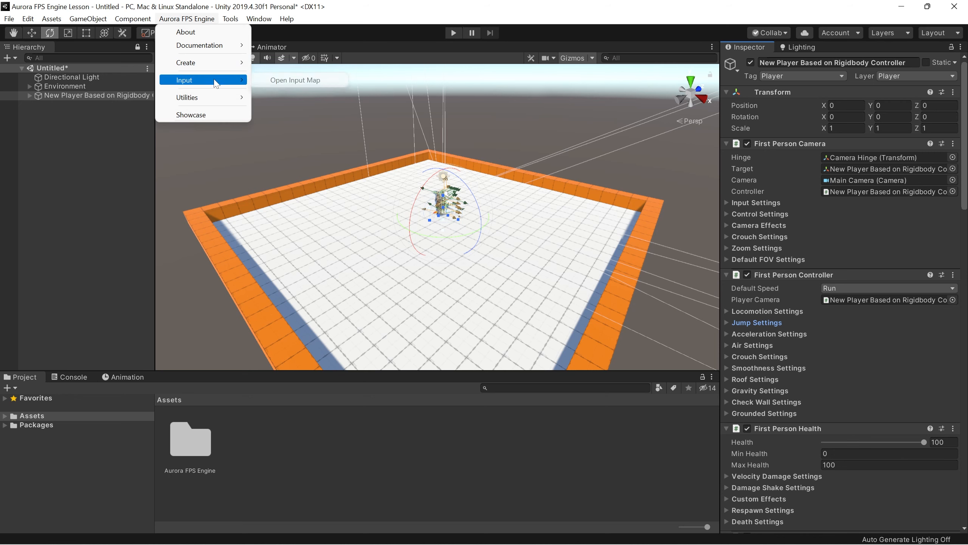
left_click(297, 84)
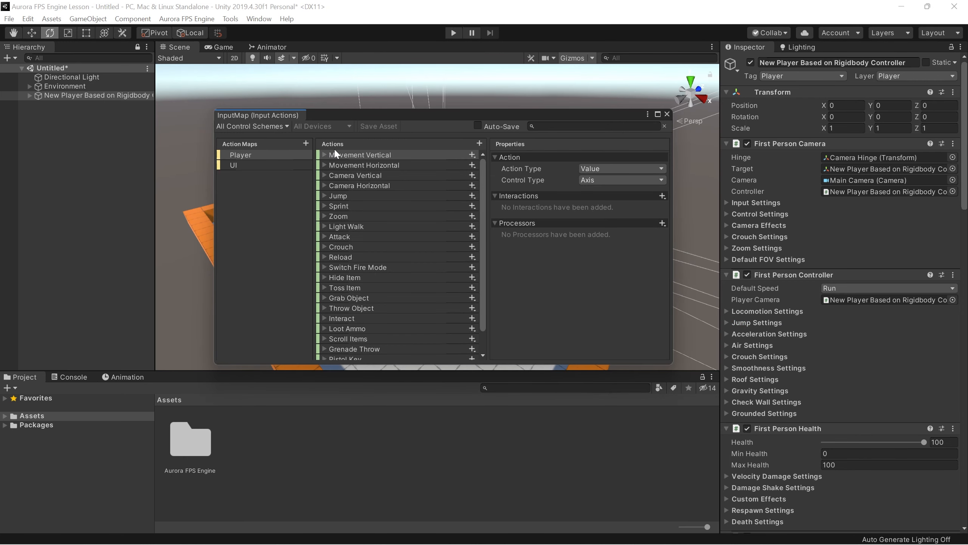
left_click(274, 158)
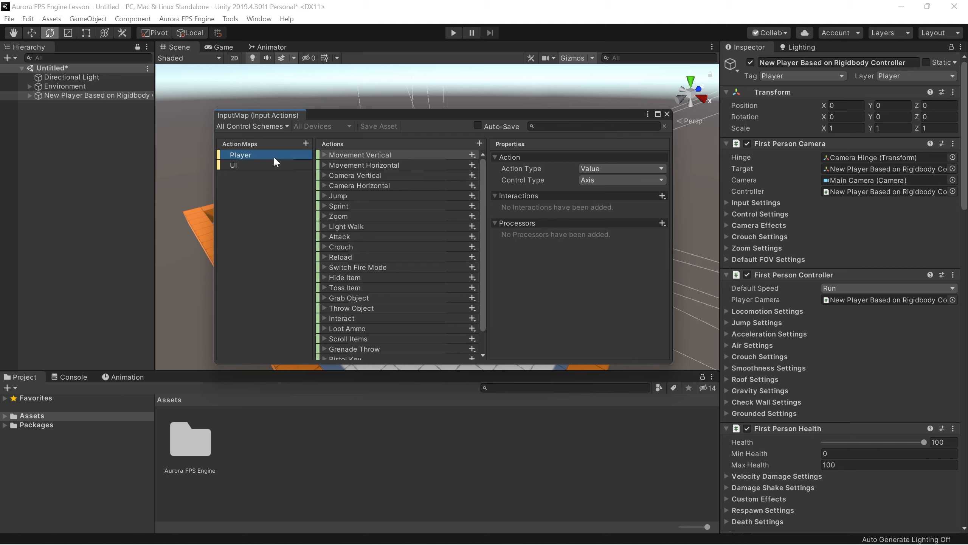
left_click(337, 158)
left_click(325, 154)
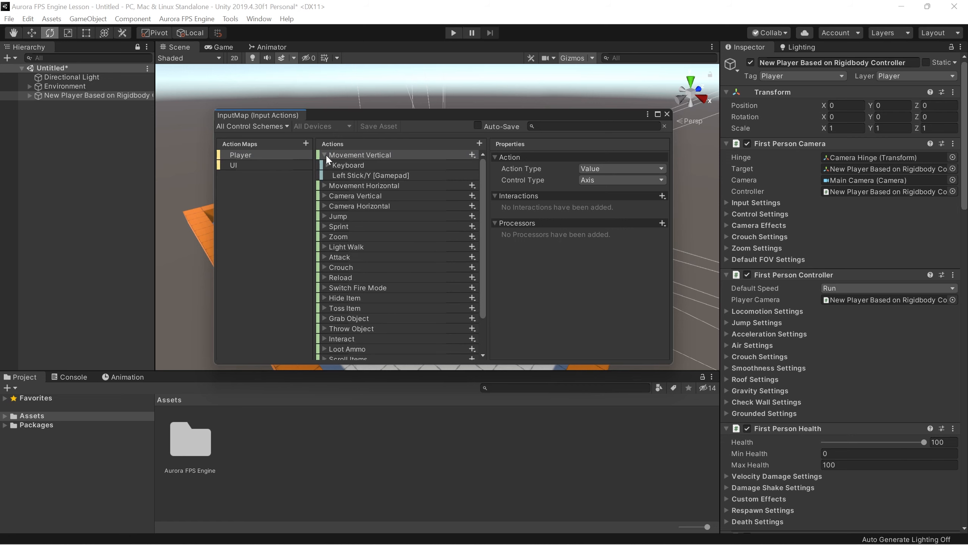
left_click(330, 164)
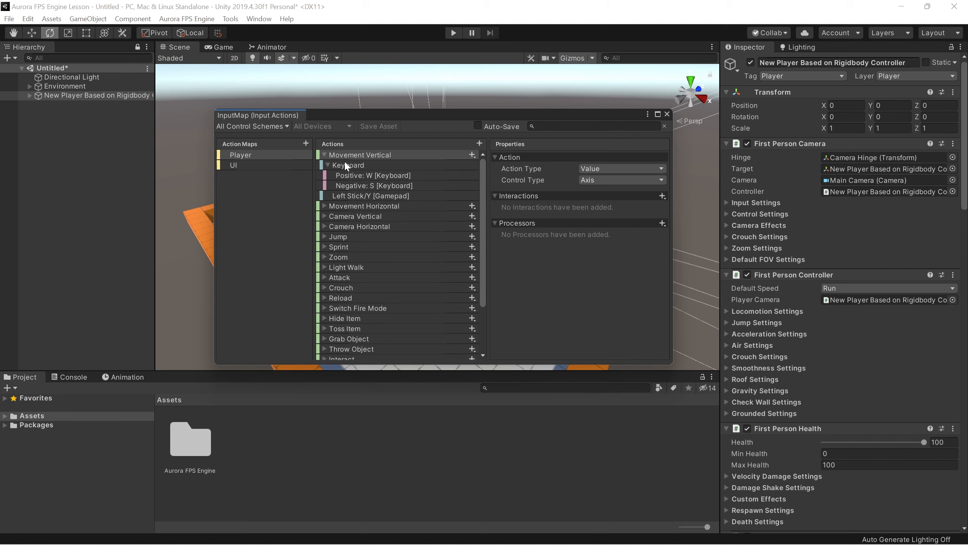
- Rebind the positive keyboard part of Movement Vertical to T
left_click(372, 177)
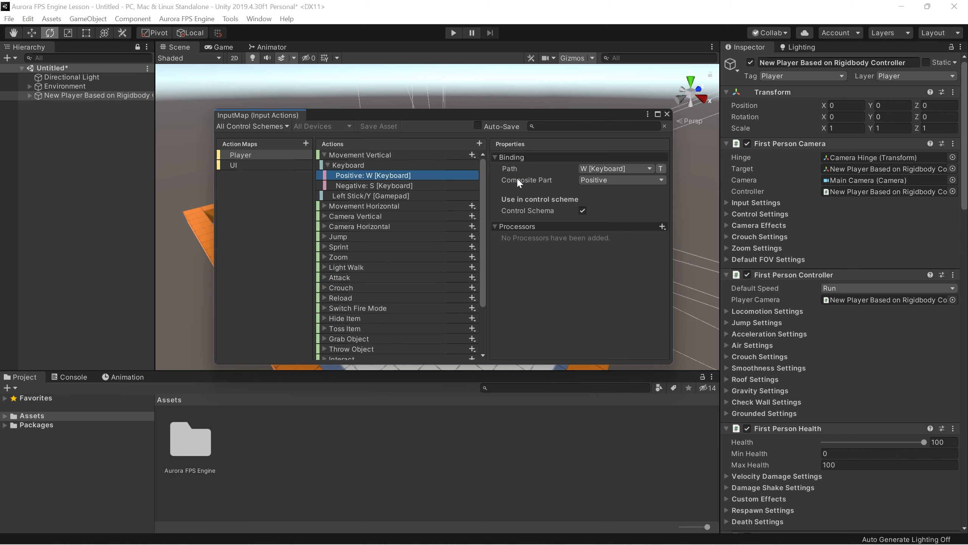
left_click(603, 170)
left_click(599, 179)
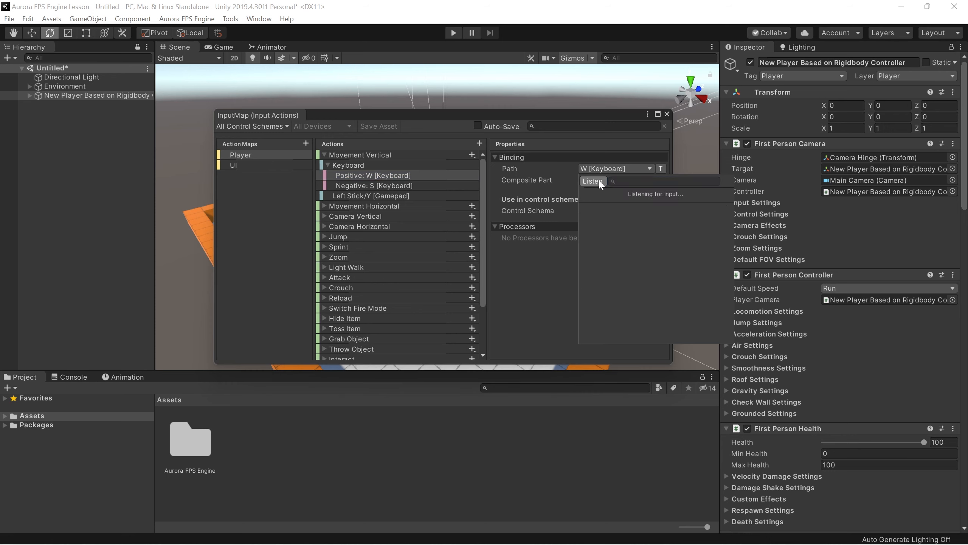
key("t")
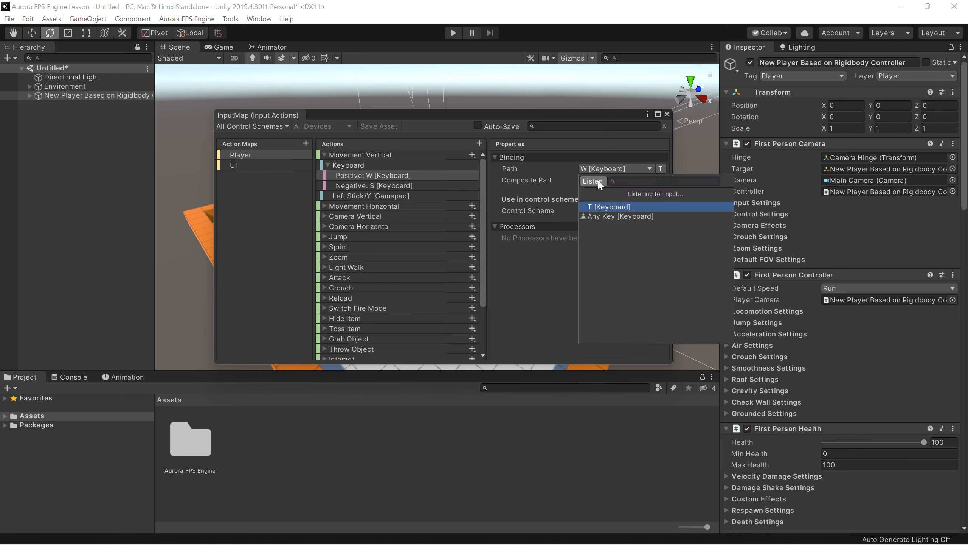
left_click(610, 207)
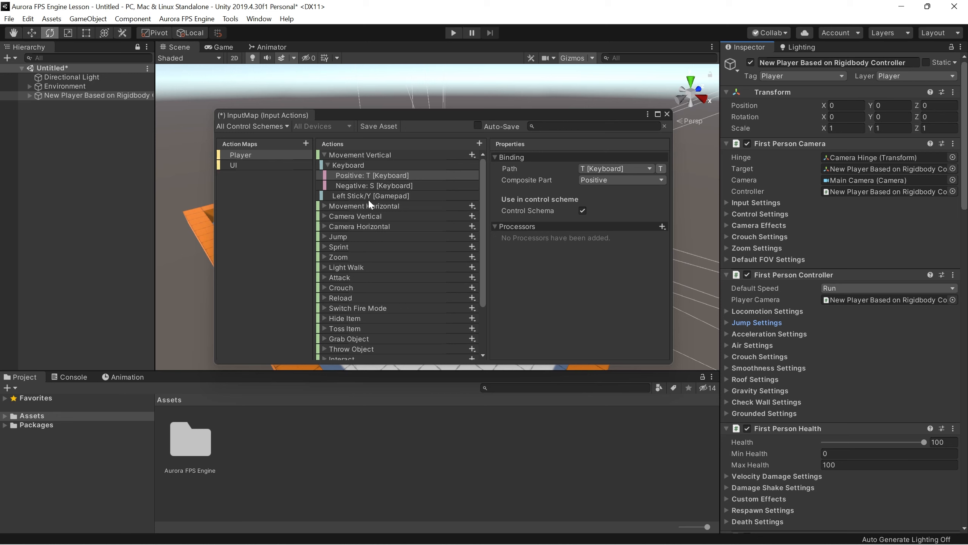
- Rebind the Jump action from the Space key to S [Keyboard]
left_click(325, 236)
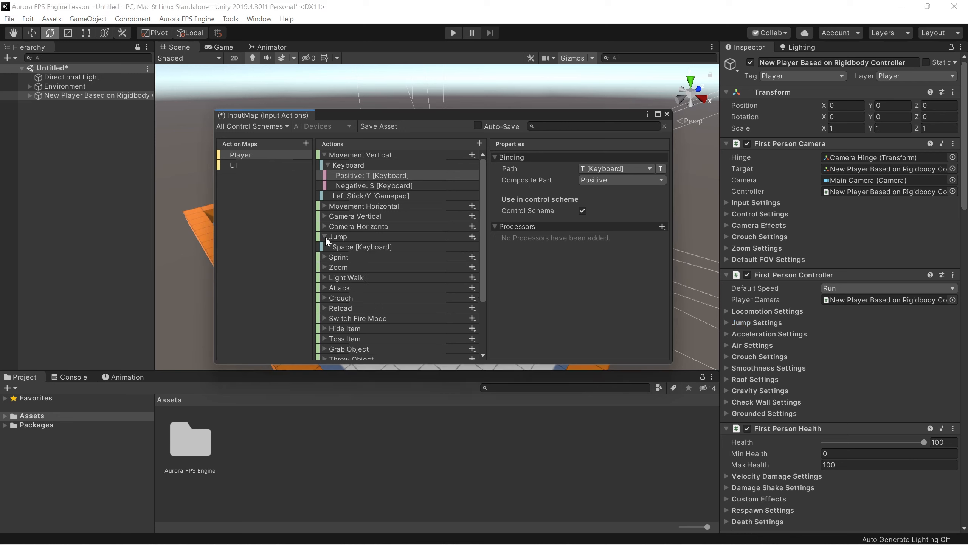
left_click(421, 247)
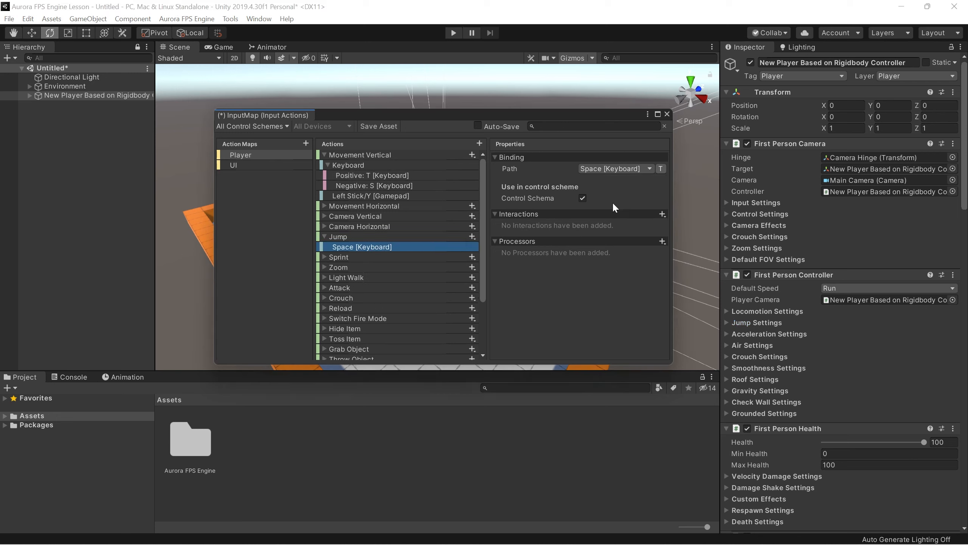
left_click(635, 169)
left_click(592, 182)
key("s")
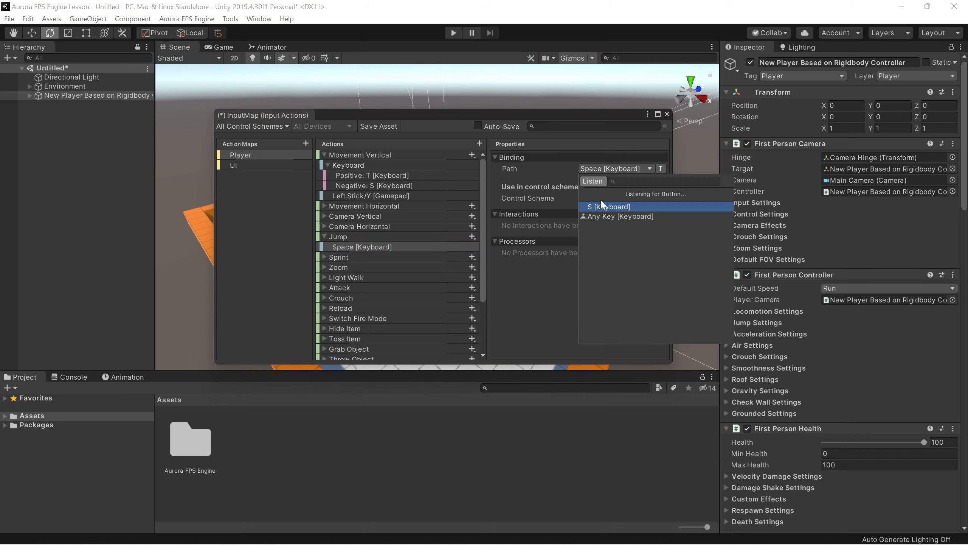
left_click(602, 207)
- Restore the Jump action's binding to Space [Keyboard] and collapse the action
left_click(610, 170)
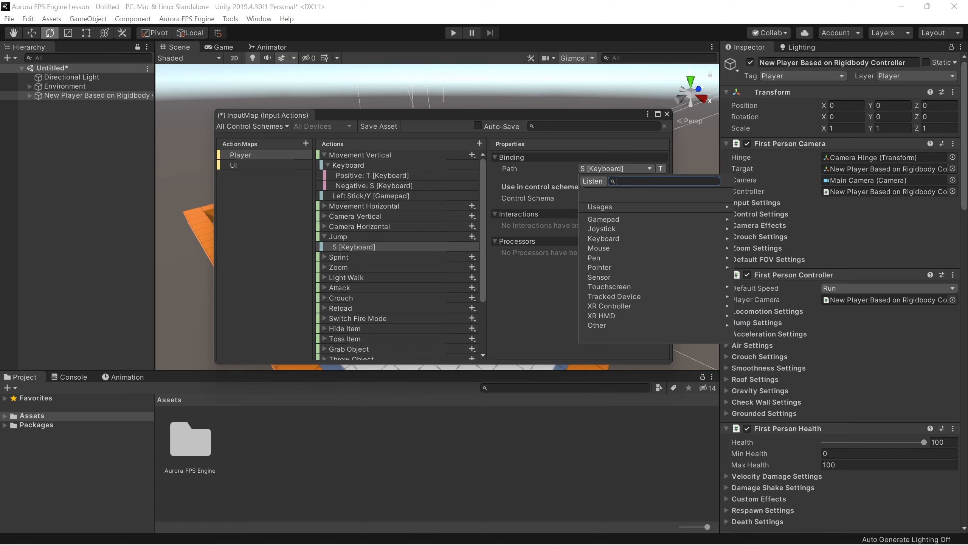
left_click(593, 182)
key("space")
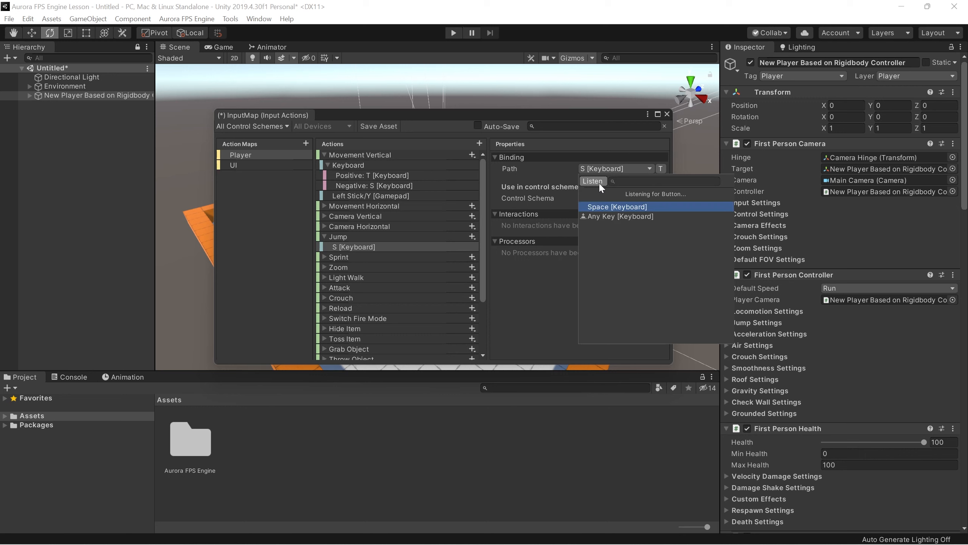
left_click(608, 203)
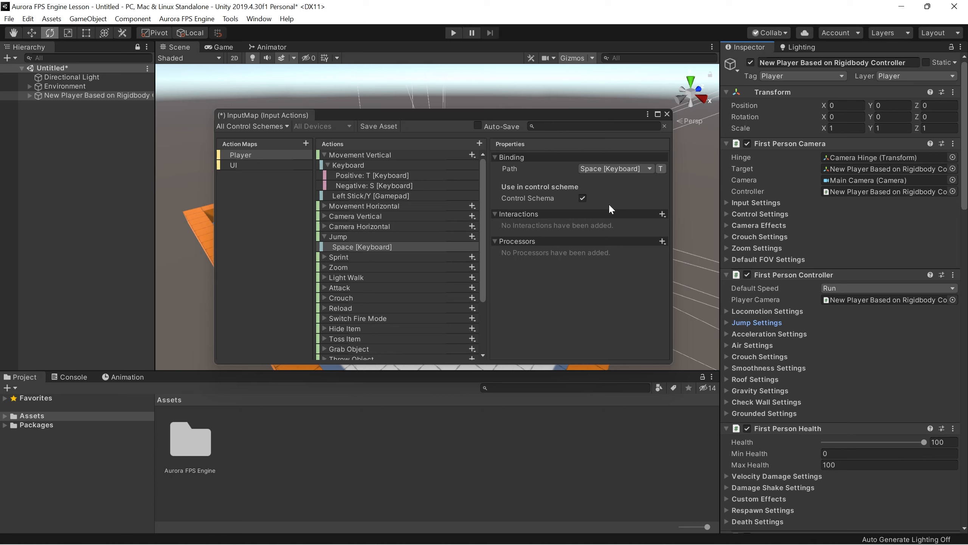
left_click(324, 237)
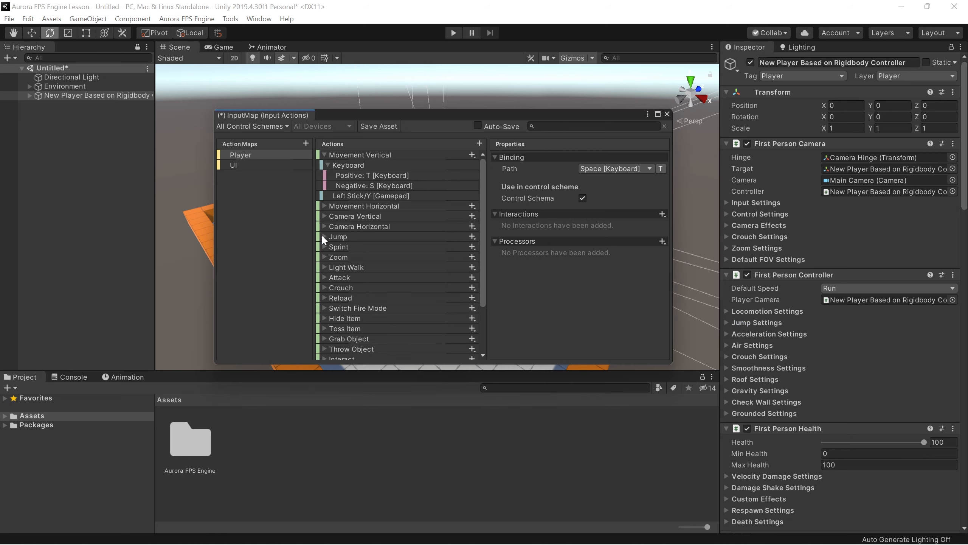
- Add a binding to the Movement Vertical action with the path Right Stick/Down [PS4 Controller]
left_click(324, 164)
left_click(327, 165)
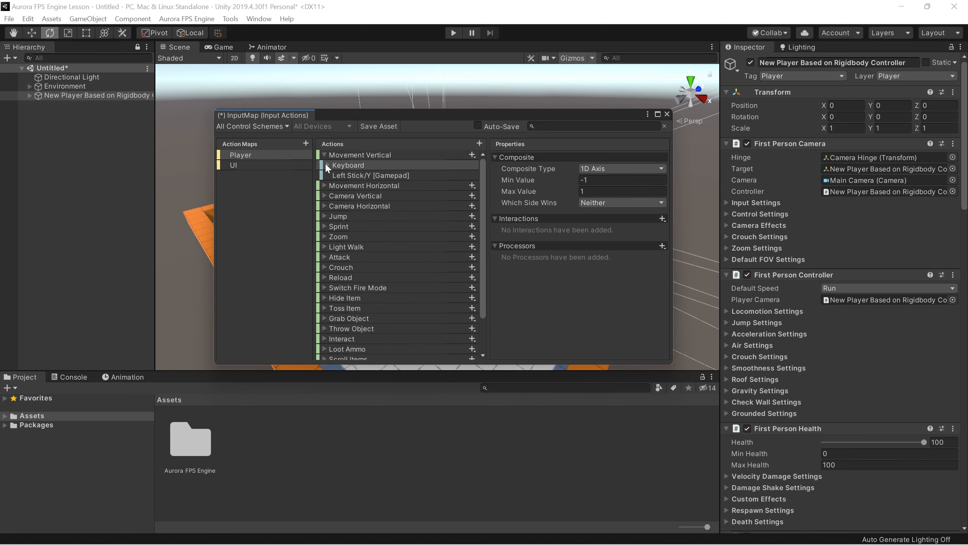
left_click(472, 155)
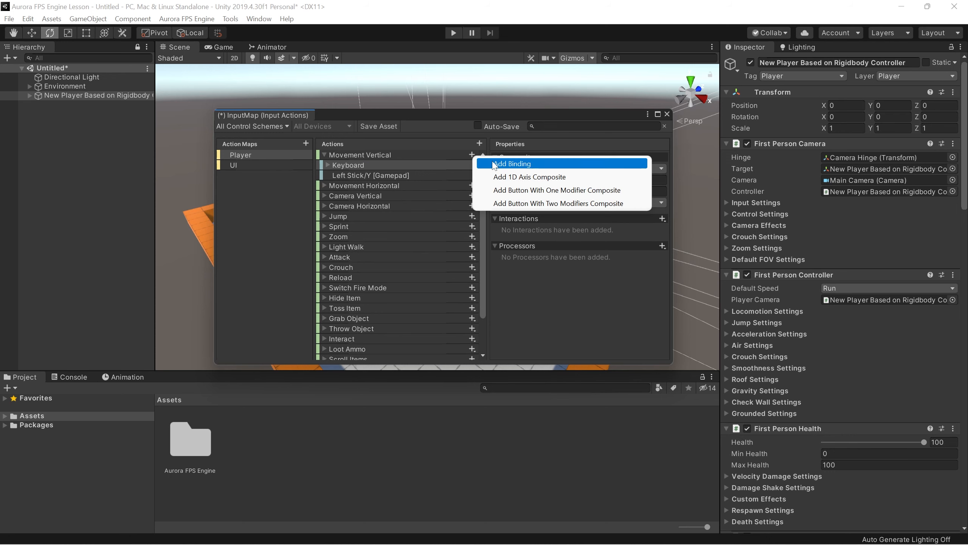
left_click(494, 164)
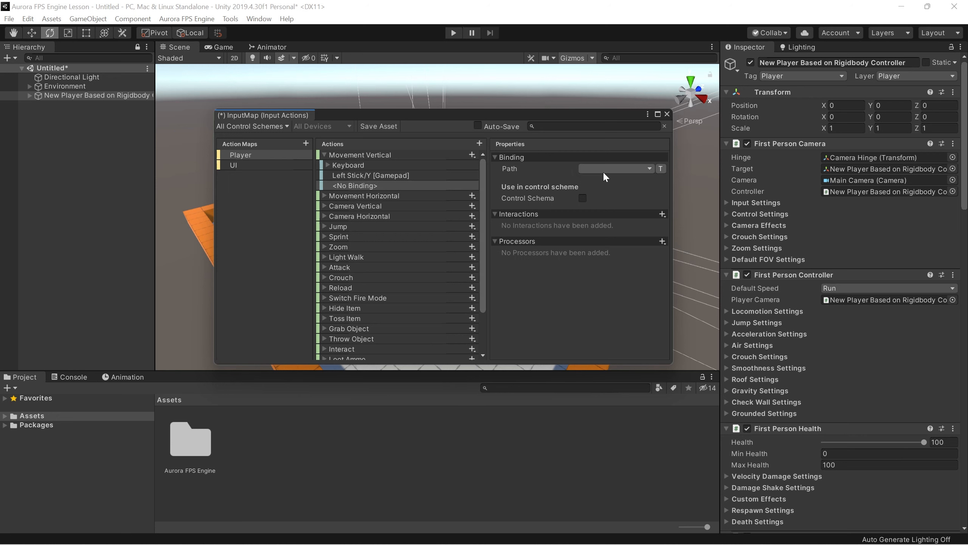
left_click(614, 169)
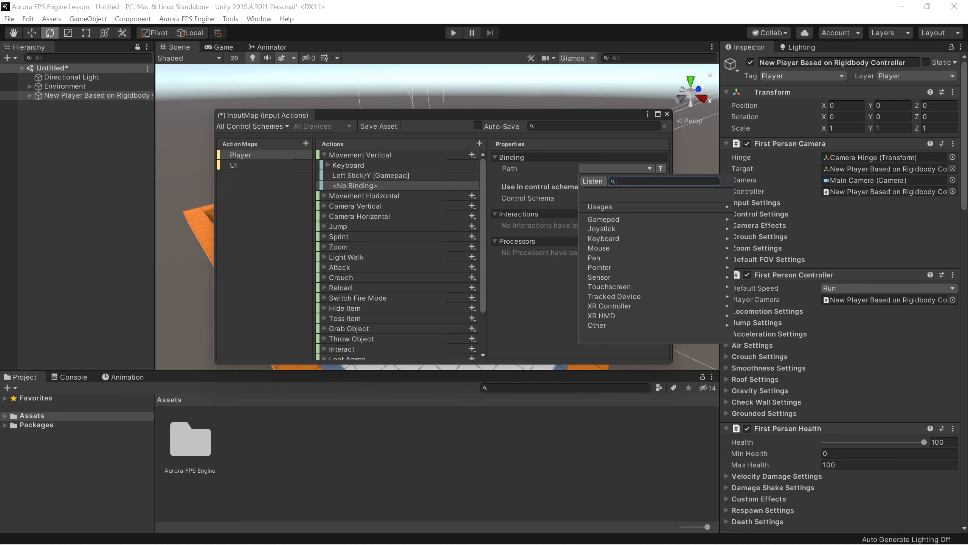
type("PS")
left_click(735, 222)
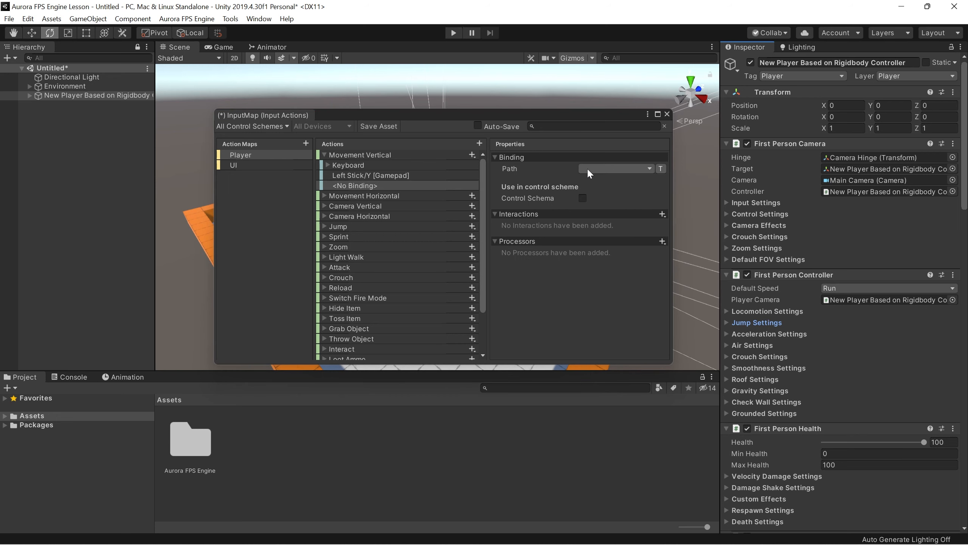
left_click(588, 169)
type("PS")
scroll(626, 219, "down", 1)
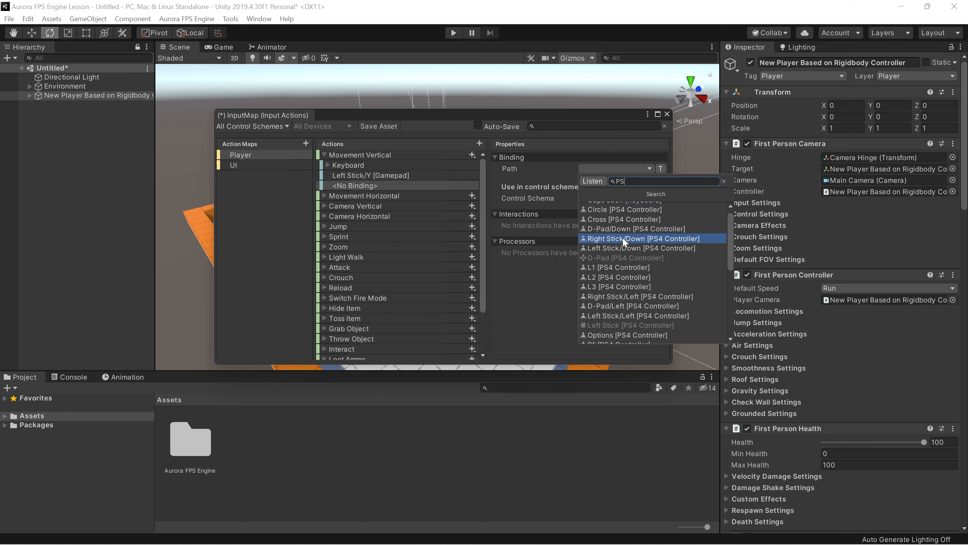
left_click(625, 238)
- Add a Right Stick/Down [Xbox Controller] binding to Movement Vertical, then save and close the input map
left_click(474, 156)
left_click(492, 165)
left_click(599, 167)
type("Xbox")
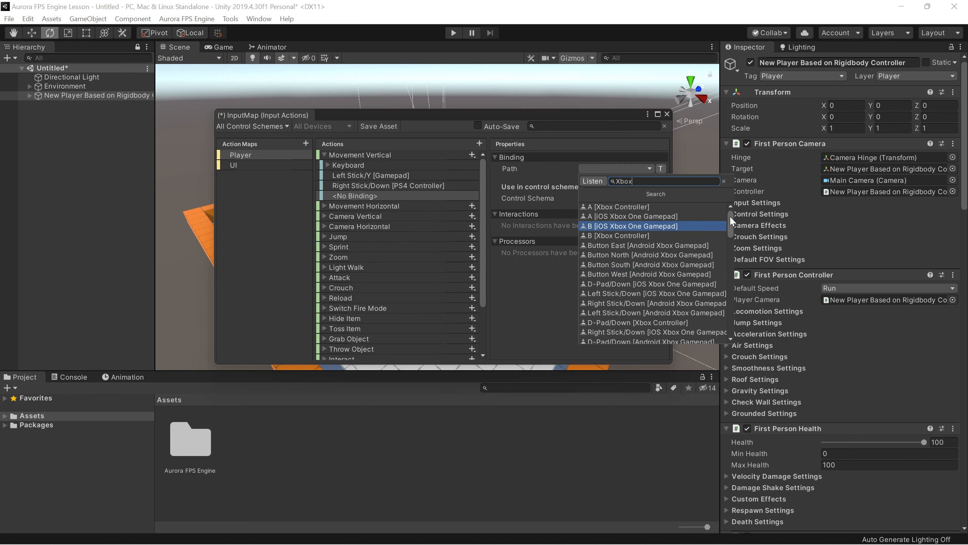
left_click_drag(730, 215, 729, 220)
left_click(653, 317)
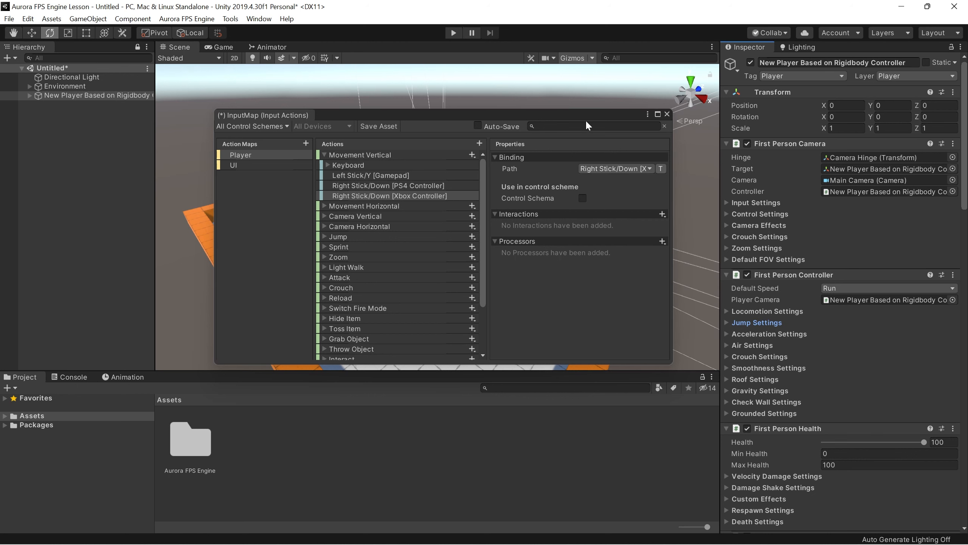
left_click(386, 125)
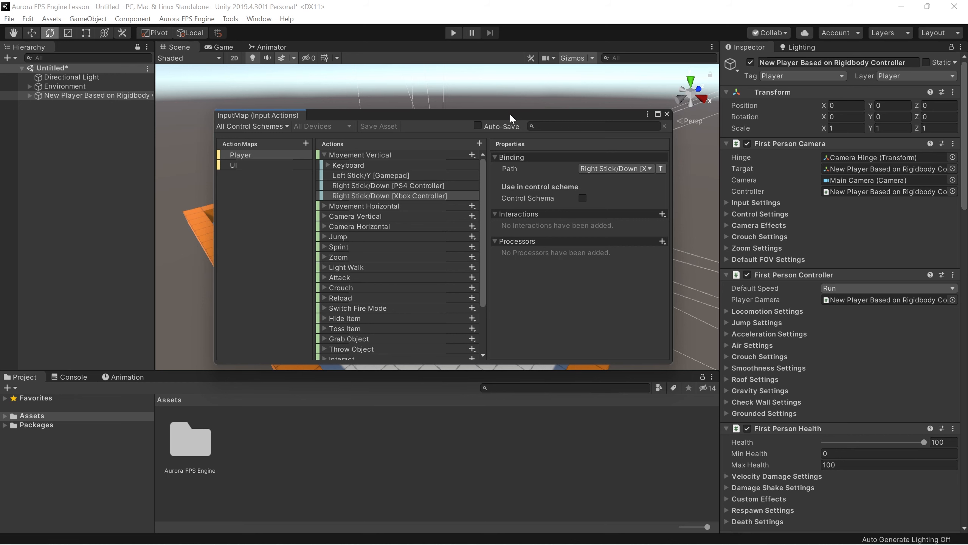
left_click(668, 114)
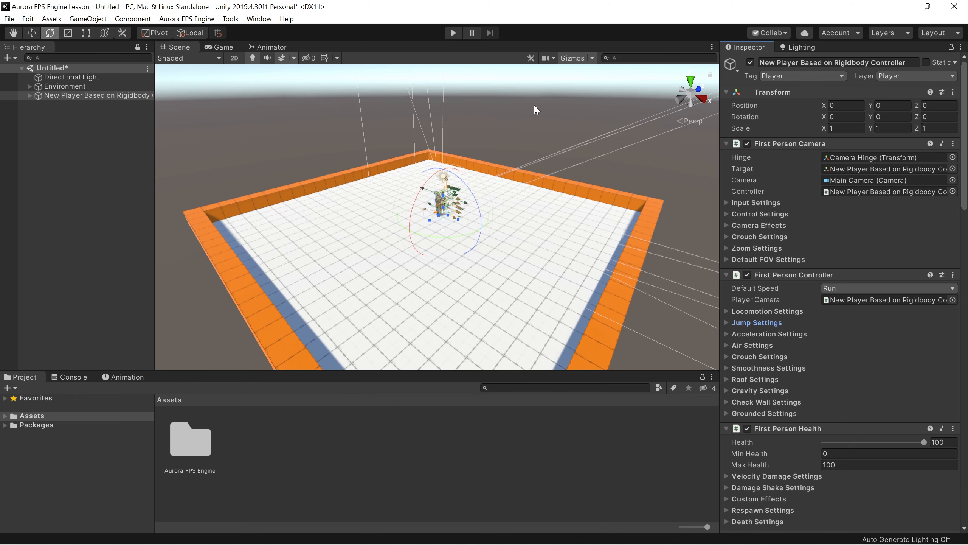